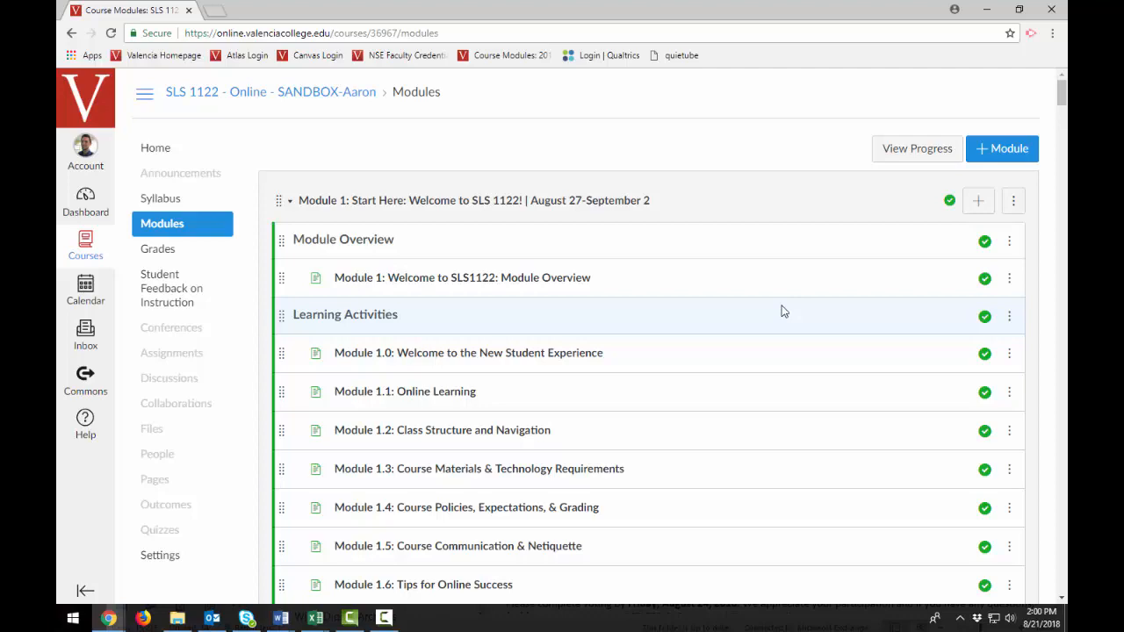
- Open the Introduce Yourself discussion from Module 1's graded activities and start adding a rubric to it
scroll(722, 308, down, 5)
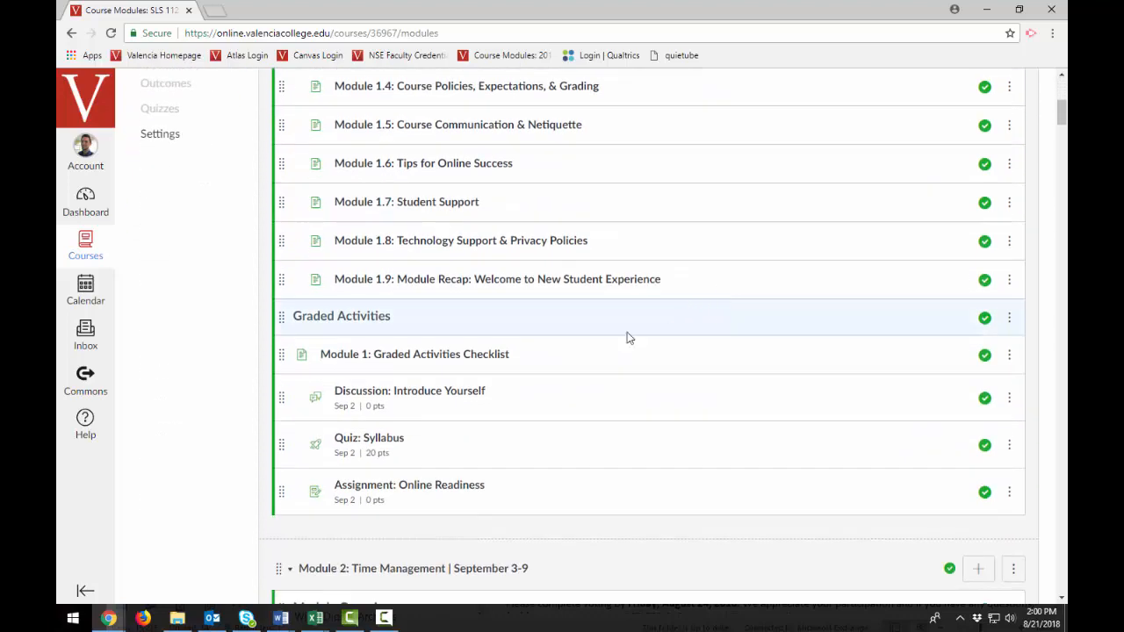
click(389, 393)
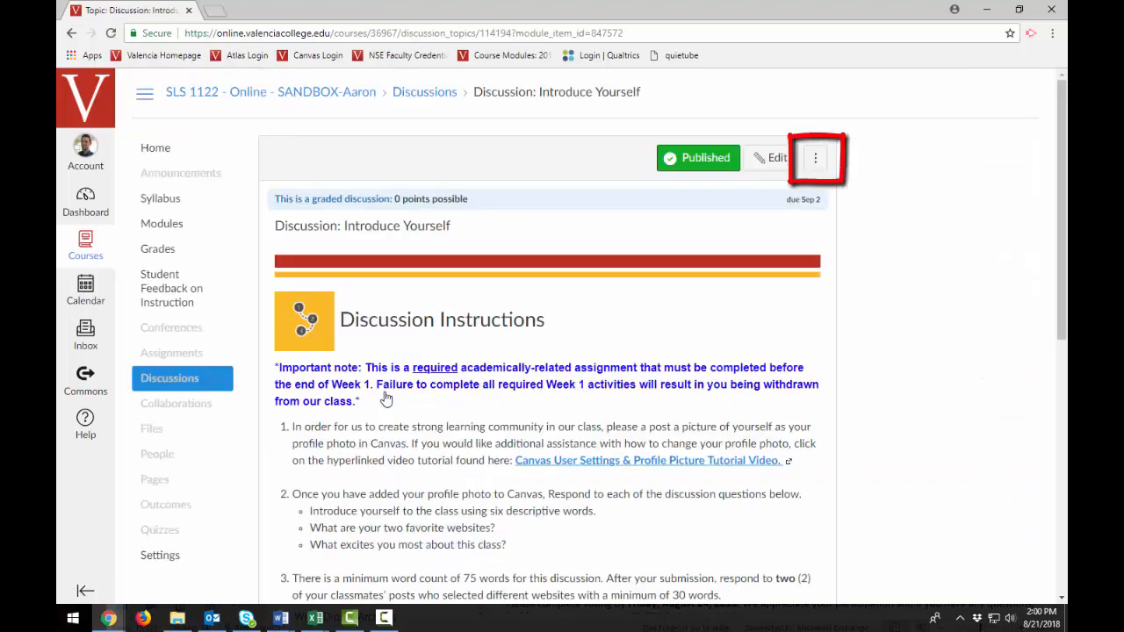
click(817, 167)
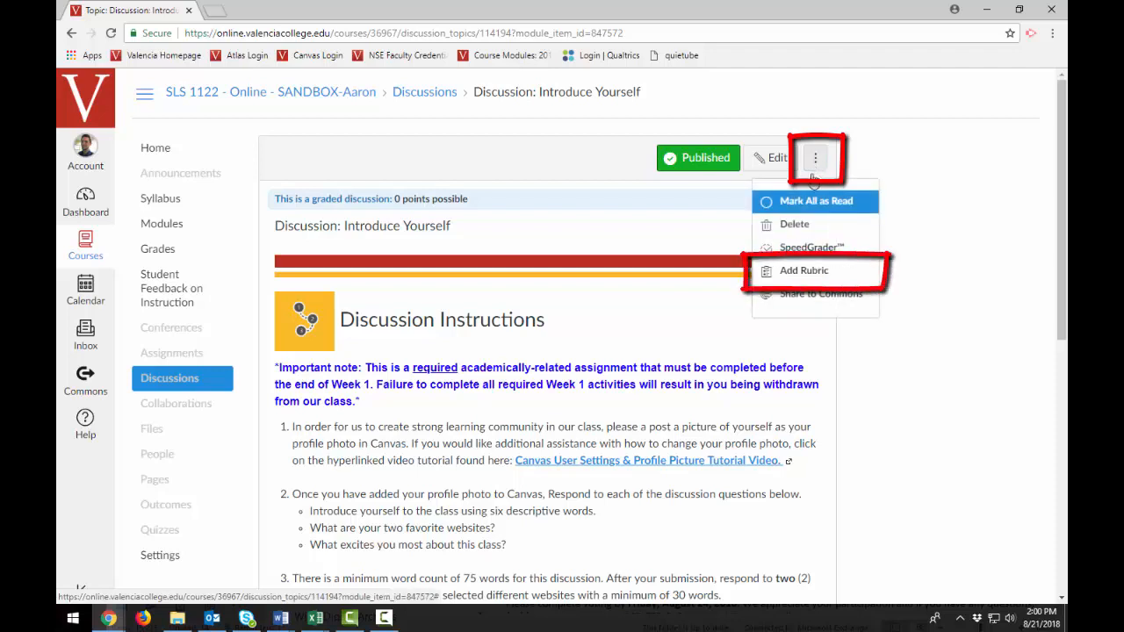
click(803, 270)
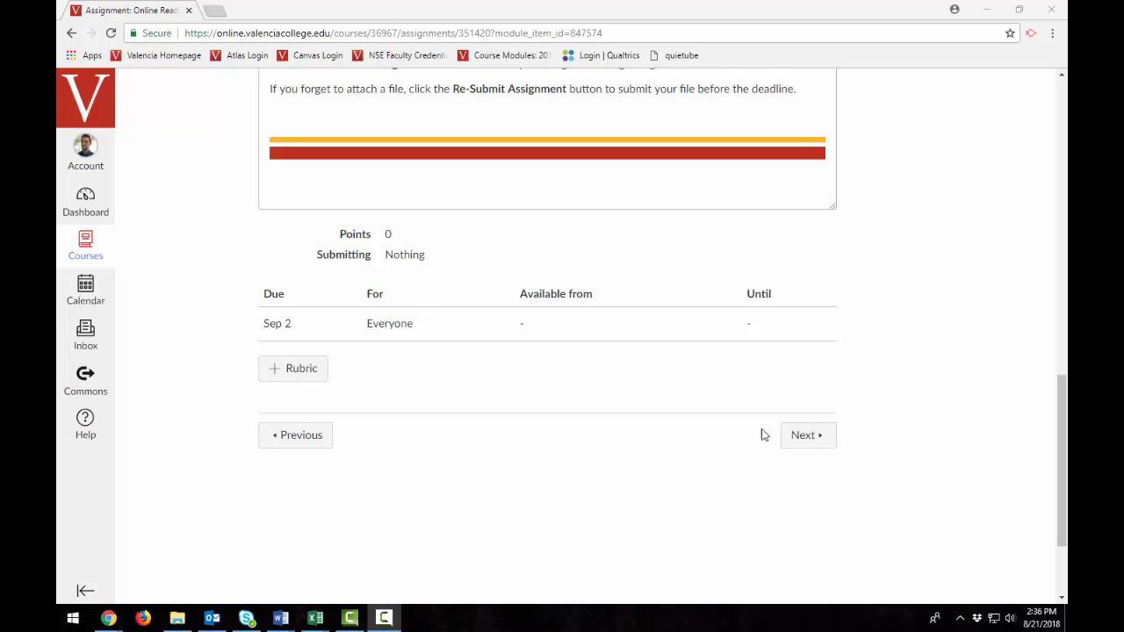
- Add a rubric to the Online Readiness assignment by reusing the existing Career Interview Assignment Grading Rubric from the SLS 1122 Online sandbox
click(290, 370)
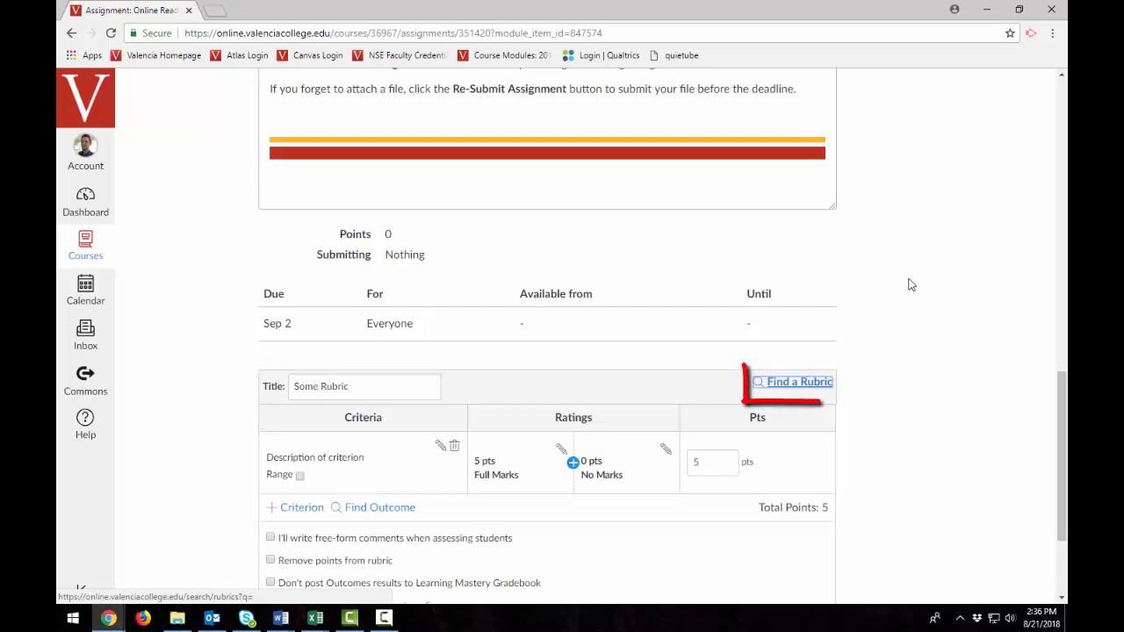
click(796, 383)
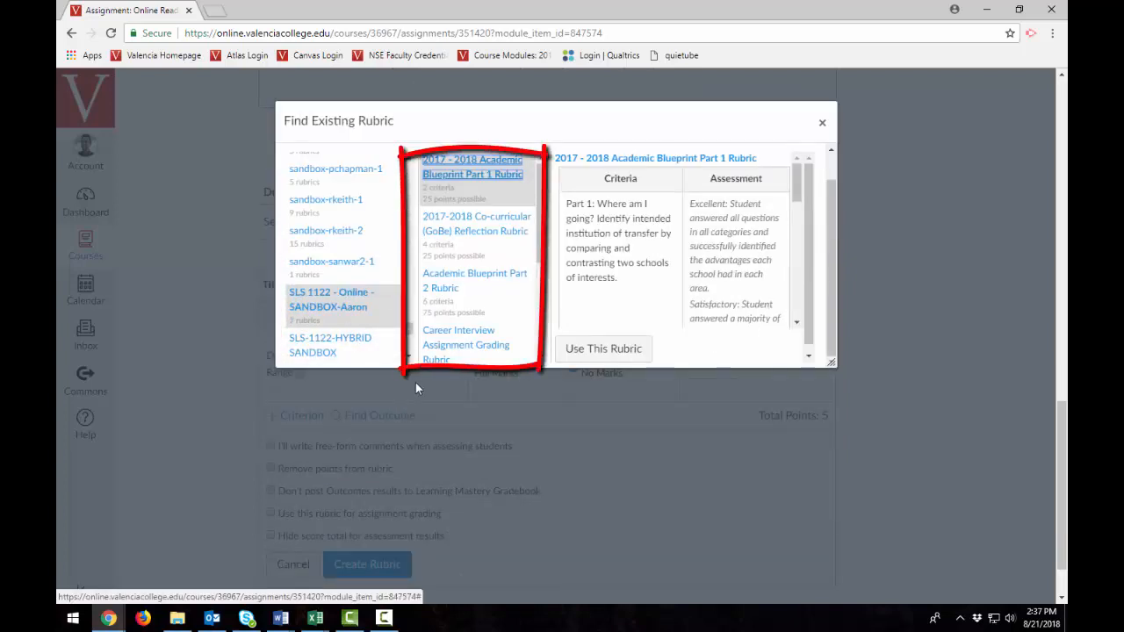
scroll(498, 316, up, 1)
scroll(497, 315, down, 3)
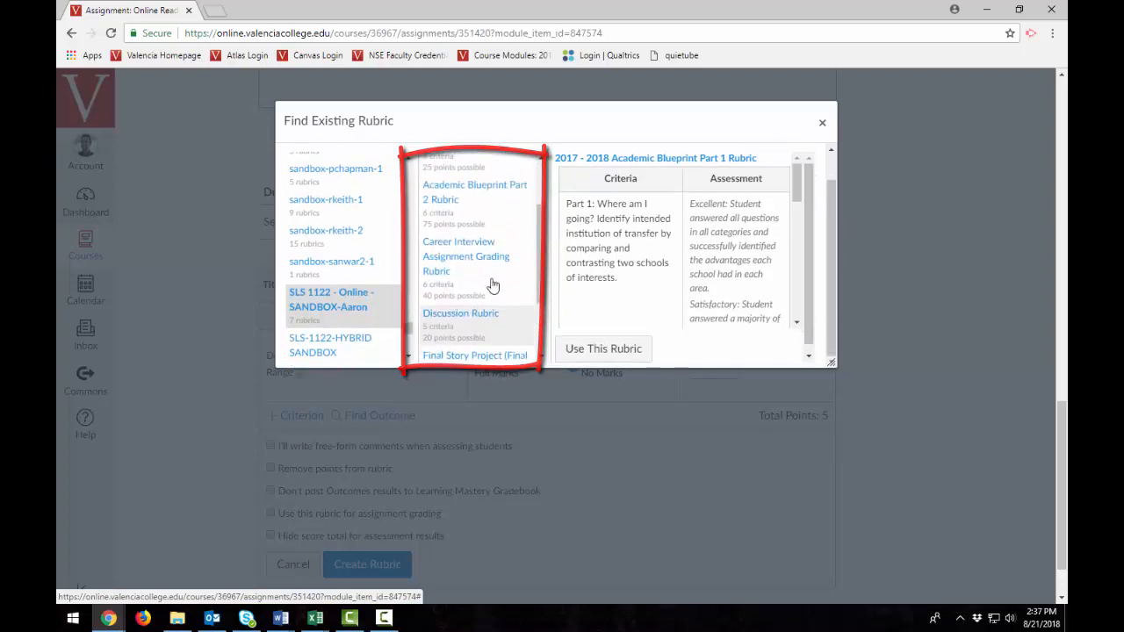
scroll(493, 286, up, 1)
click(492, 276)
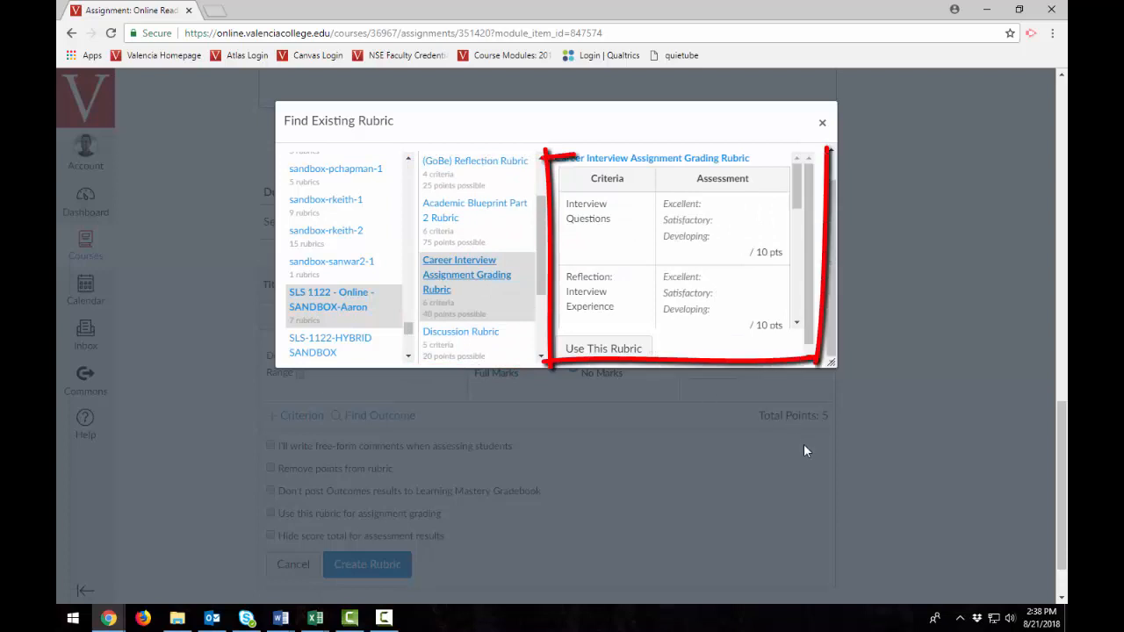
scroll(764, 250, down, 1)
scroll(763, 249, down, 5)
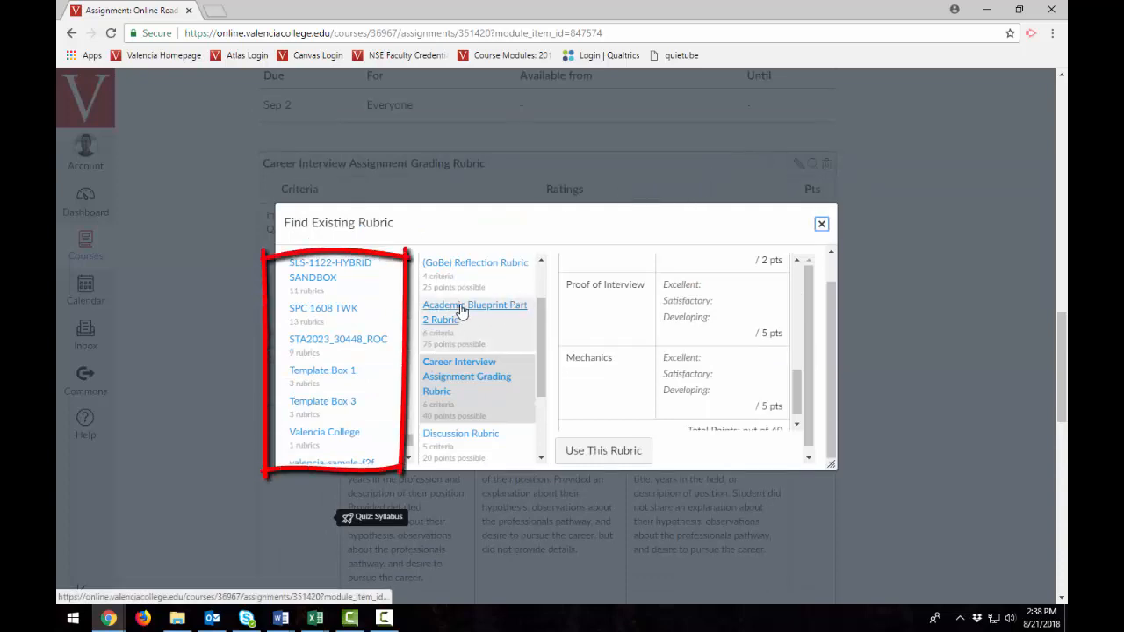
- Browse the existing rubrics of the SLS-1122-HYBRID SANDBOX course and preview the Purpose Presentation Rubric
scroll(322, 333, up, 2)
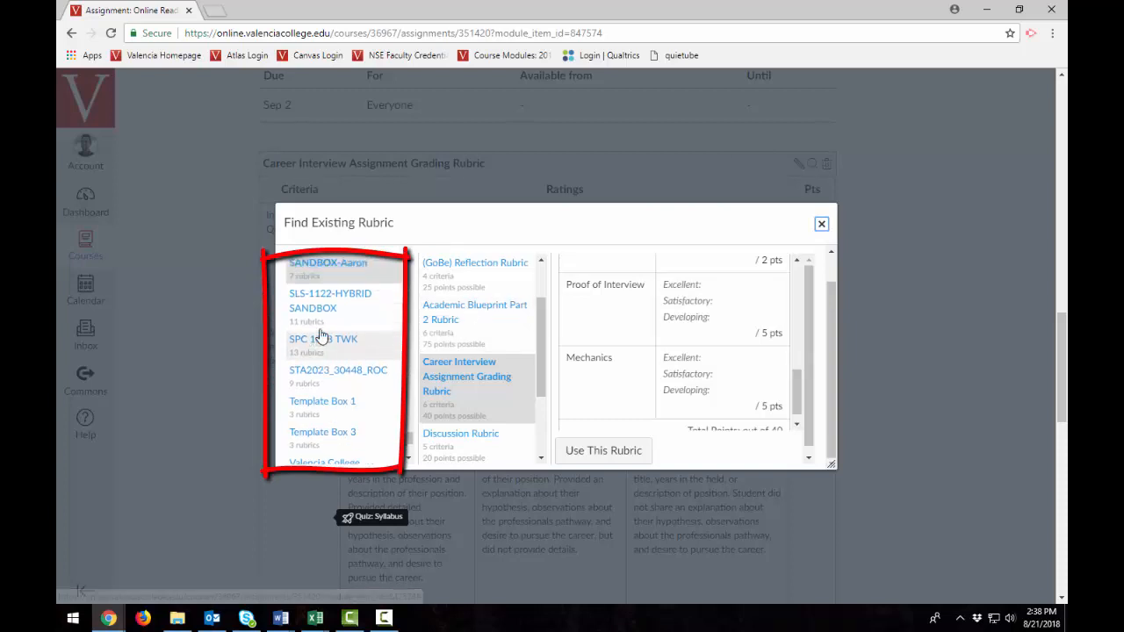
click(323, 425)
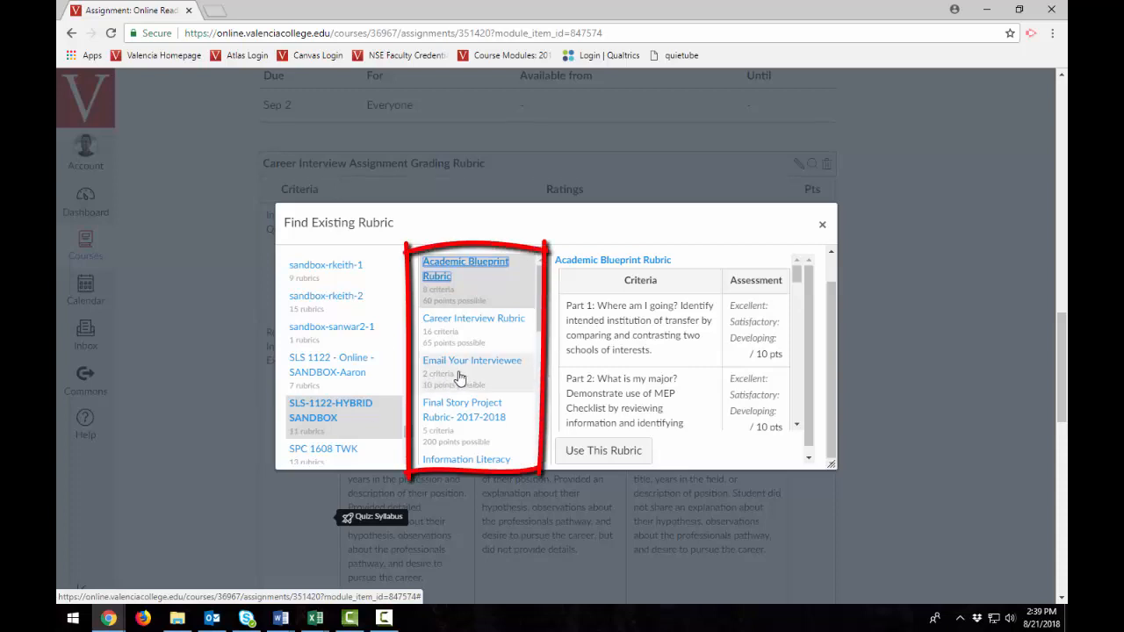
scroll(460, 377, down, 5)
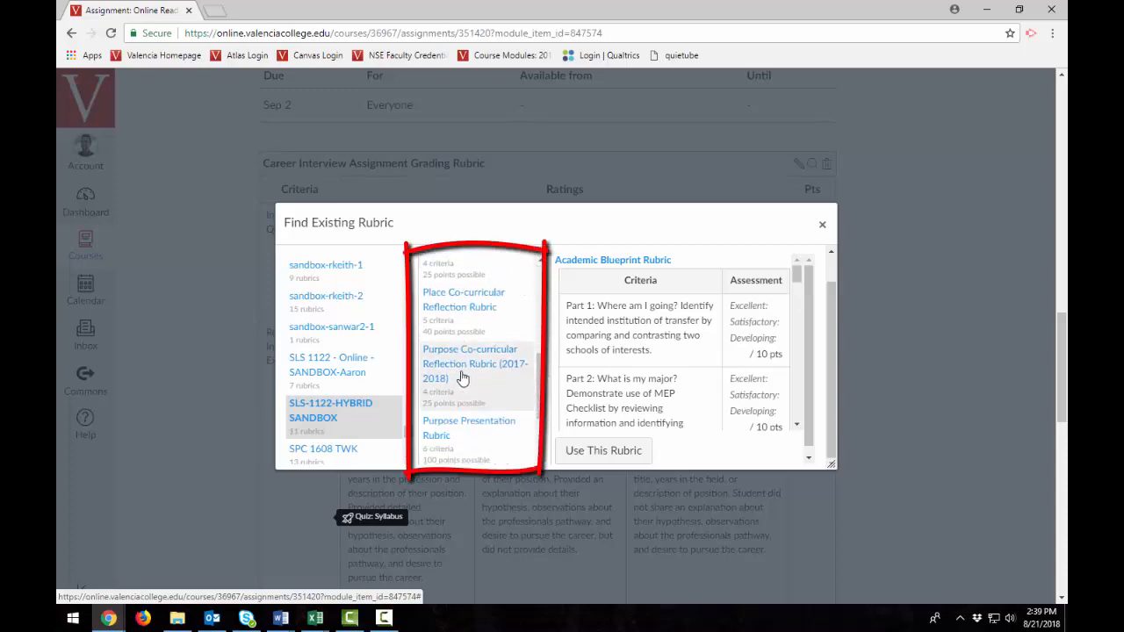
scroll(463, 378, down, 3)
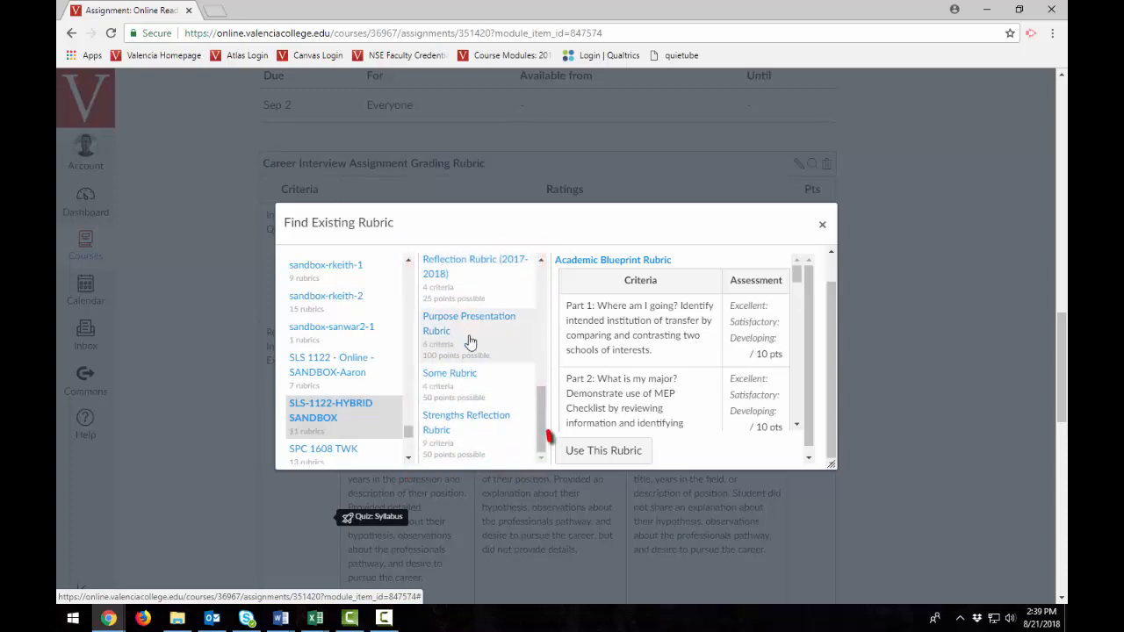
click(470, 328)
scroll(692, 394, down, 3)
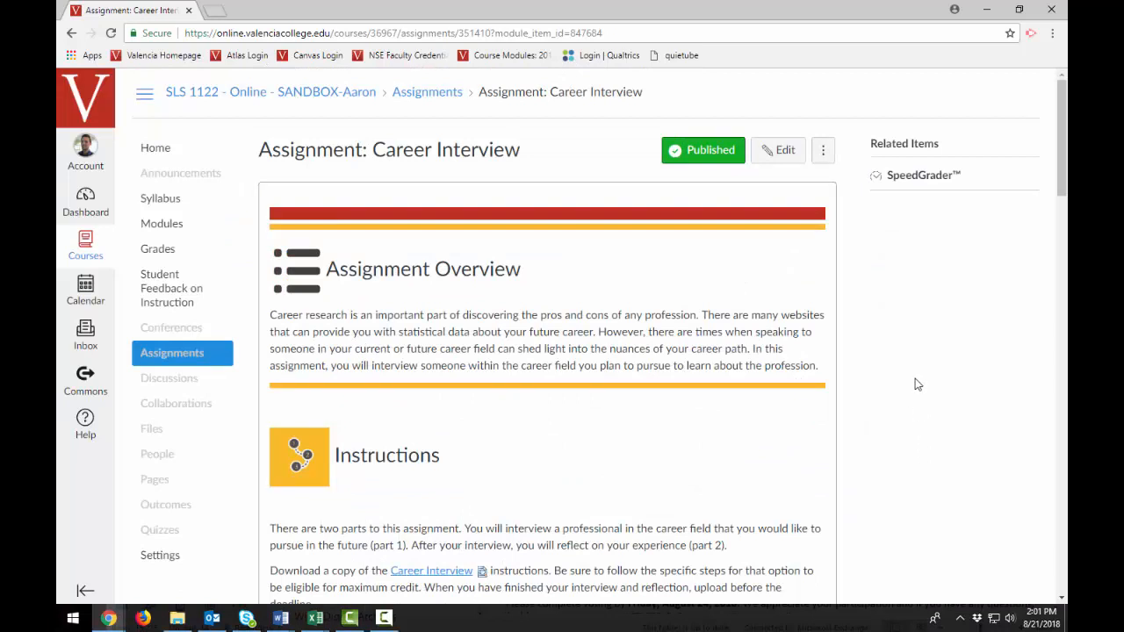
- Open the Career Interview Assignment Grading Rubric on the Career Interview assignment for editing
scroll(918, 387, down, 10)
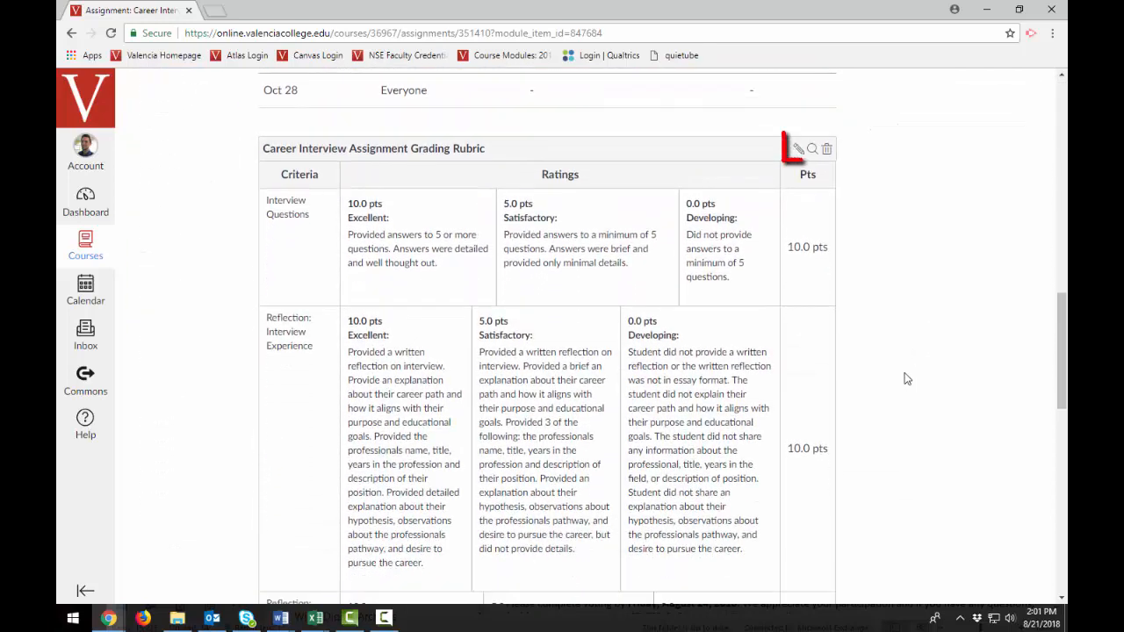
click(798, 150)
click(936, 300)
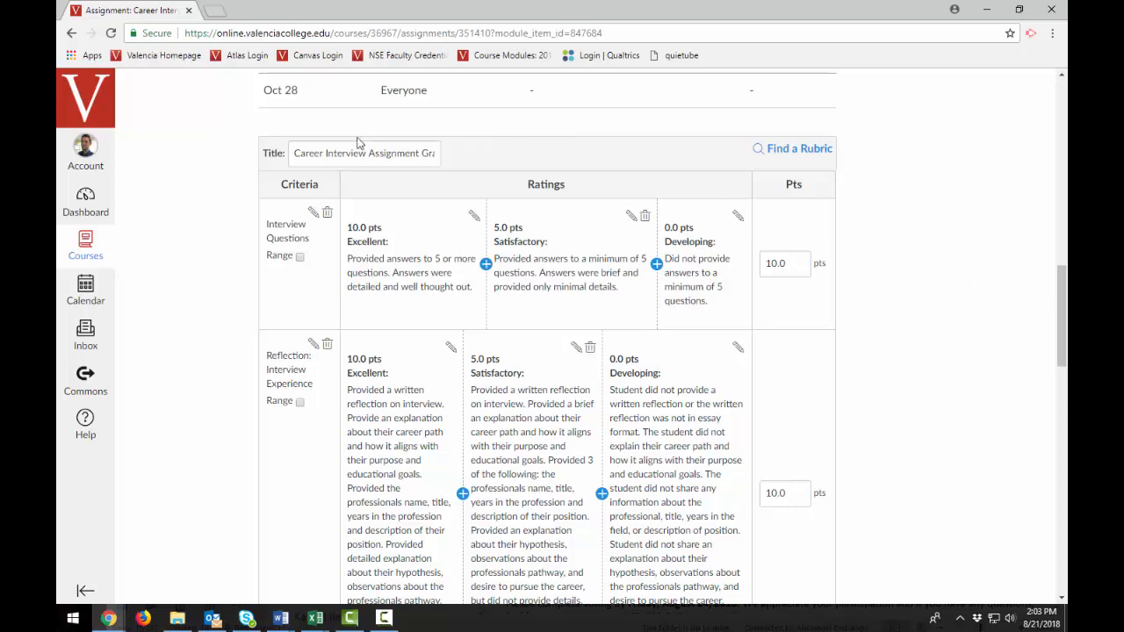
- Inspect the score, title and description of the Interview Questions criterion's Excellent rating, leaving them as they are
click(474, 216)
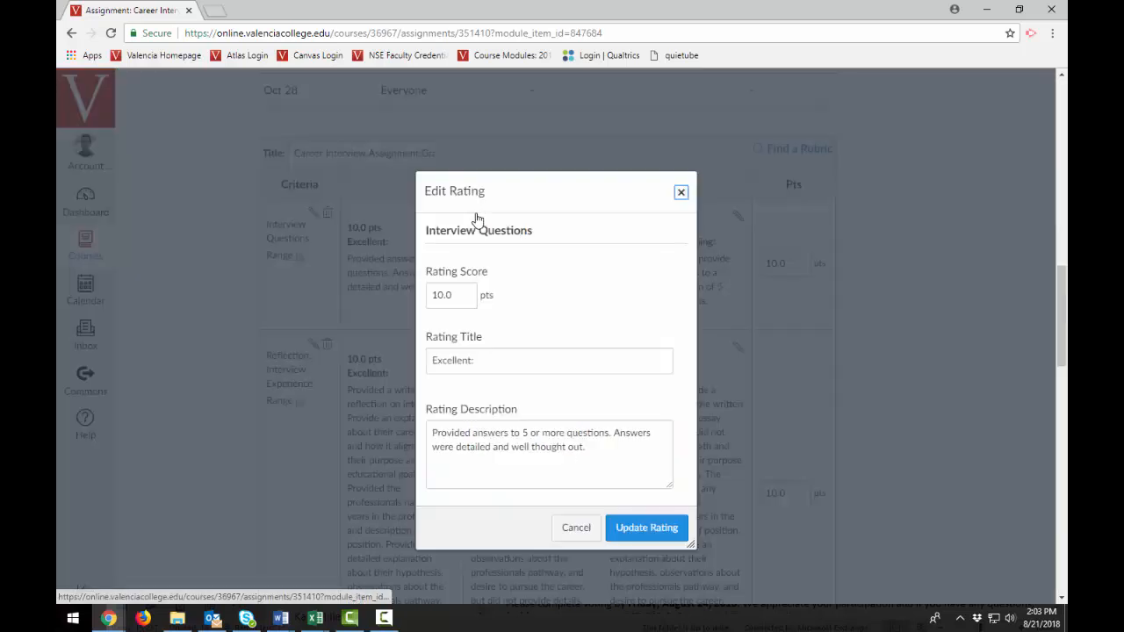
double_click(456, 294)
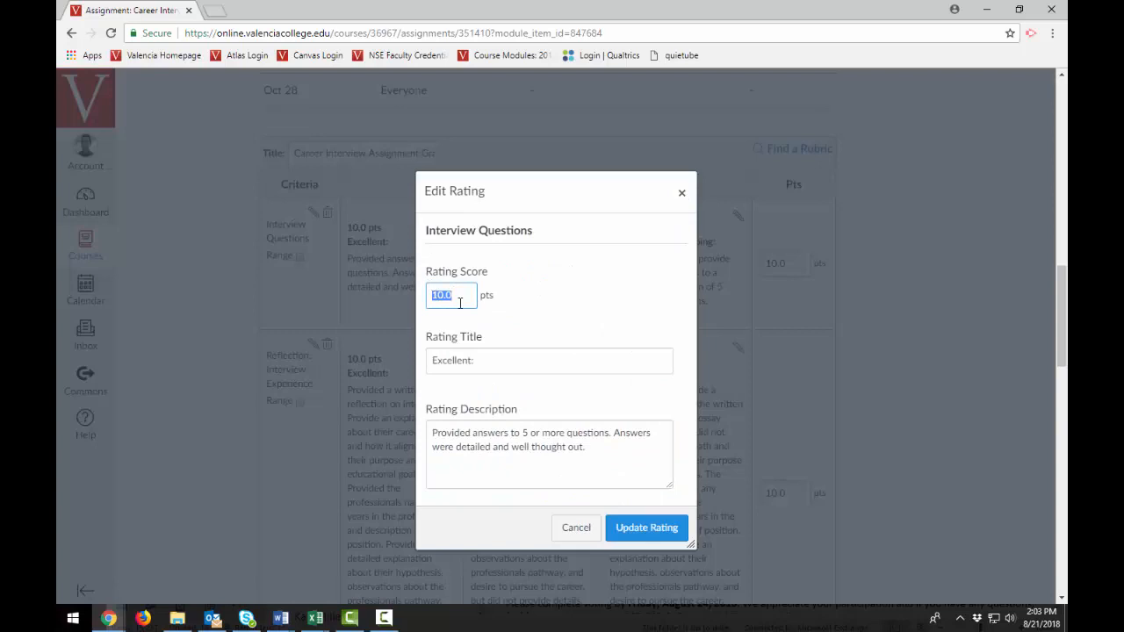
click(572, 530)
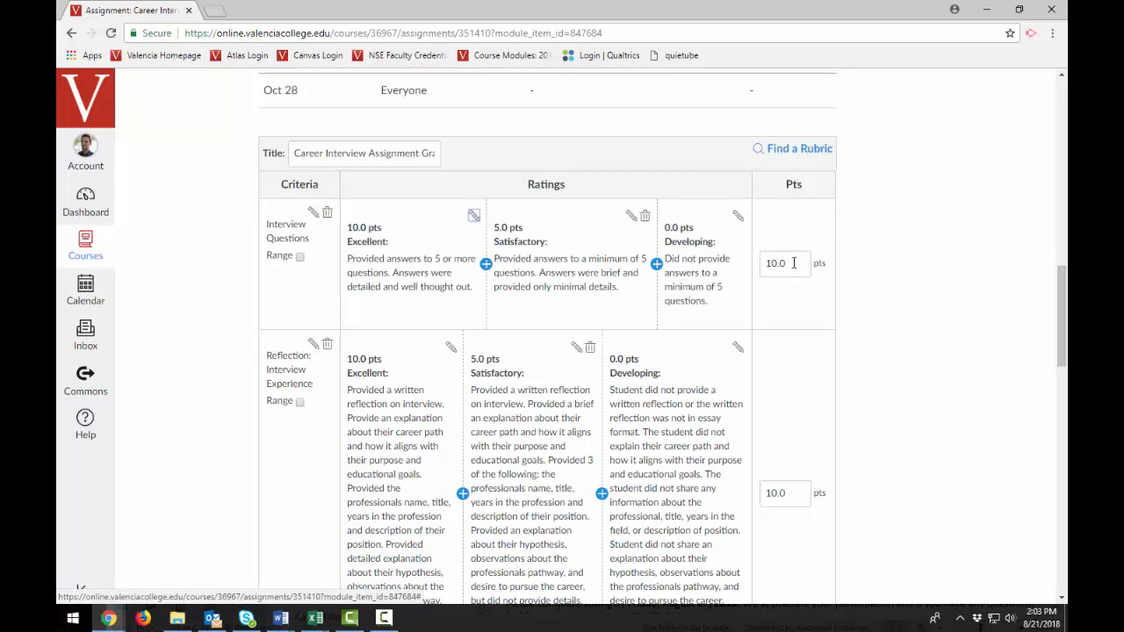
- Enable range scoring for the Interview Questions criterion and open its Excellent rating for editing
click(794, 262)
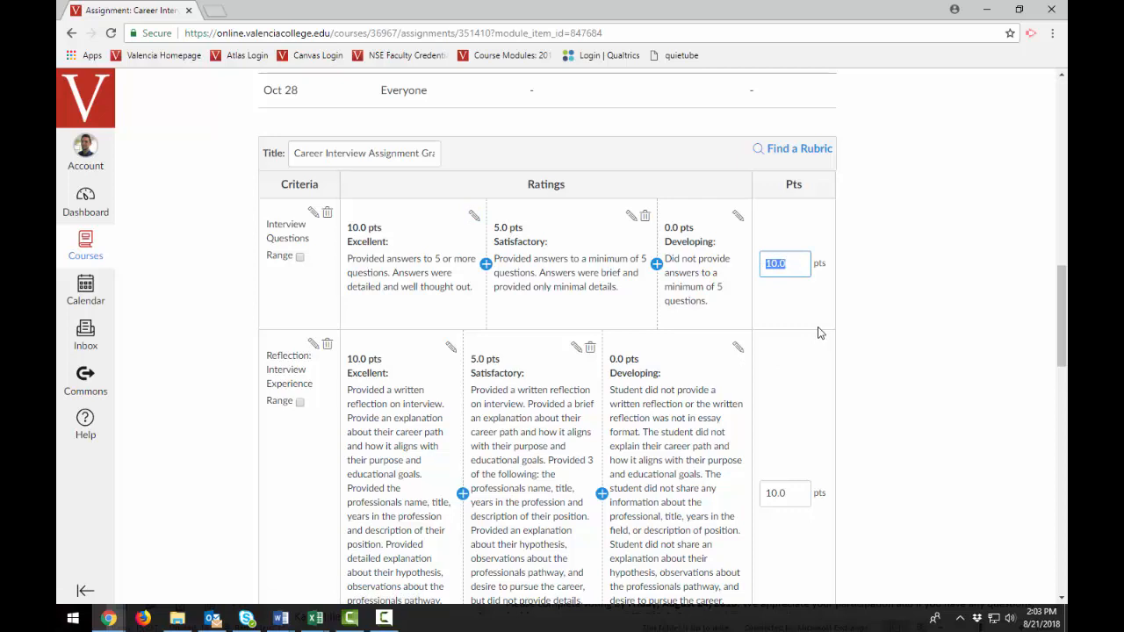
click(298, 259)
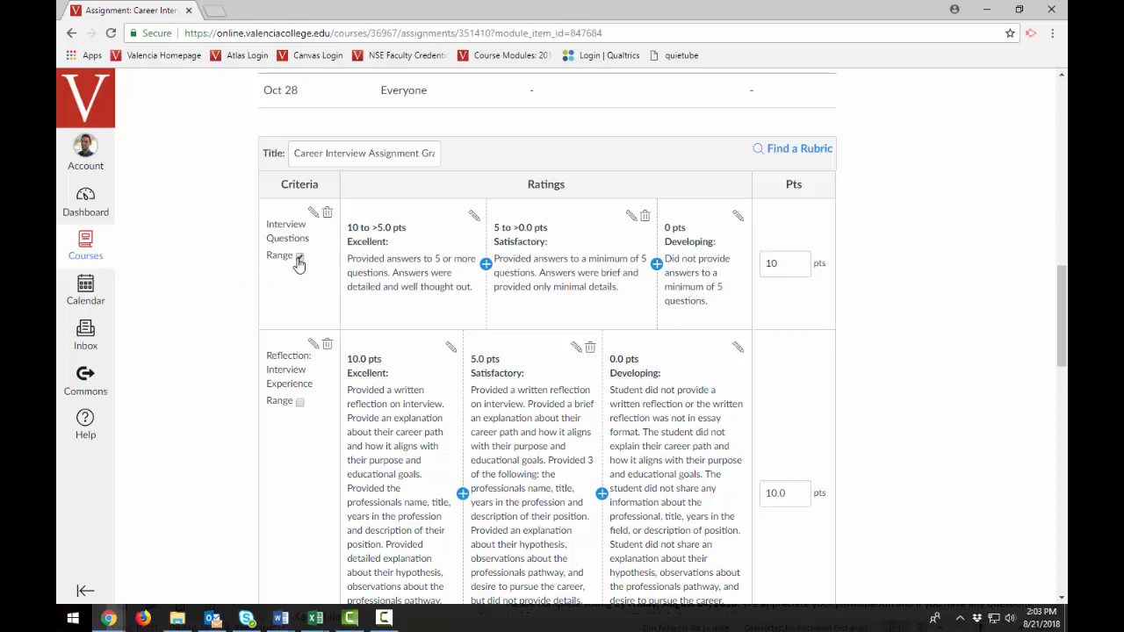
click(473, 217)
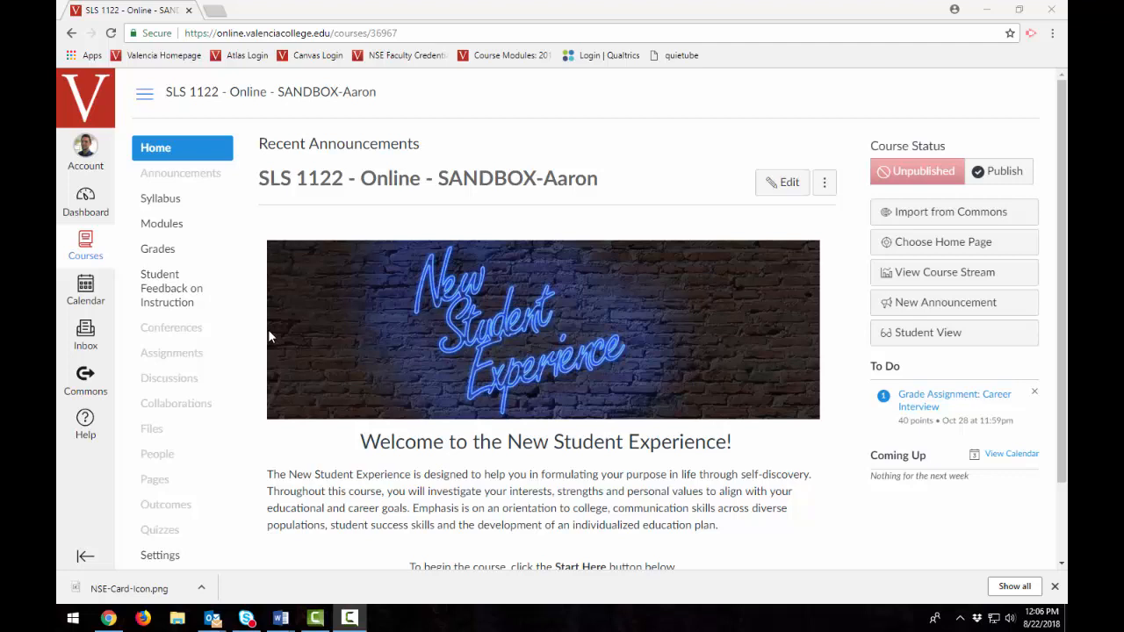
- Open the course gradebook and bring up the options for the Career Interview assignment column
click(179, 252)
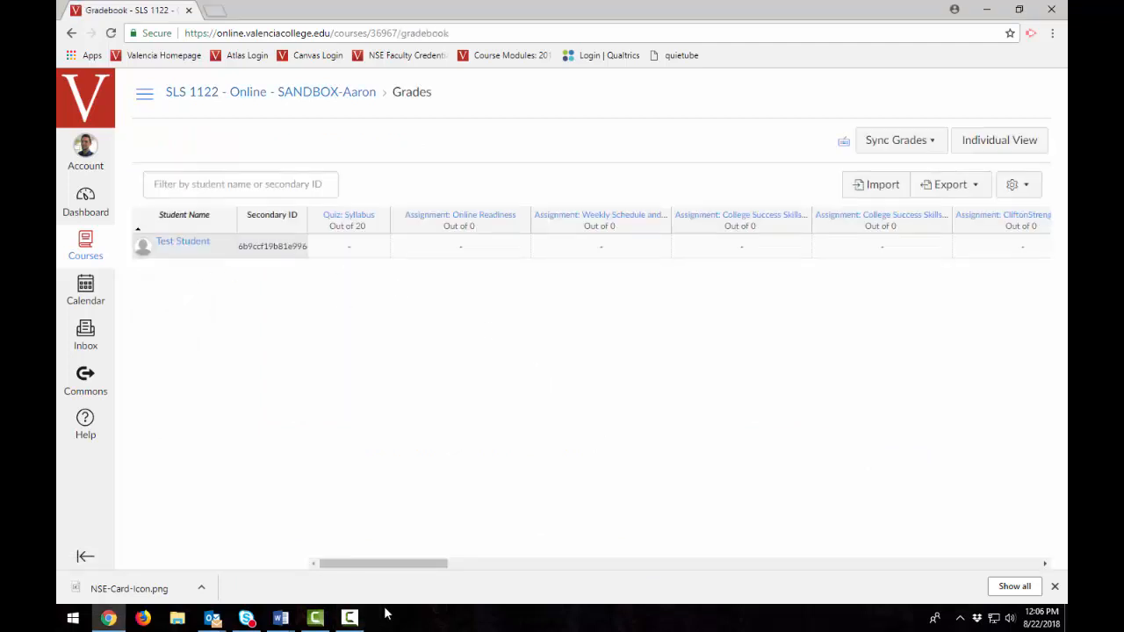
drag(376, 564, 778, 566)
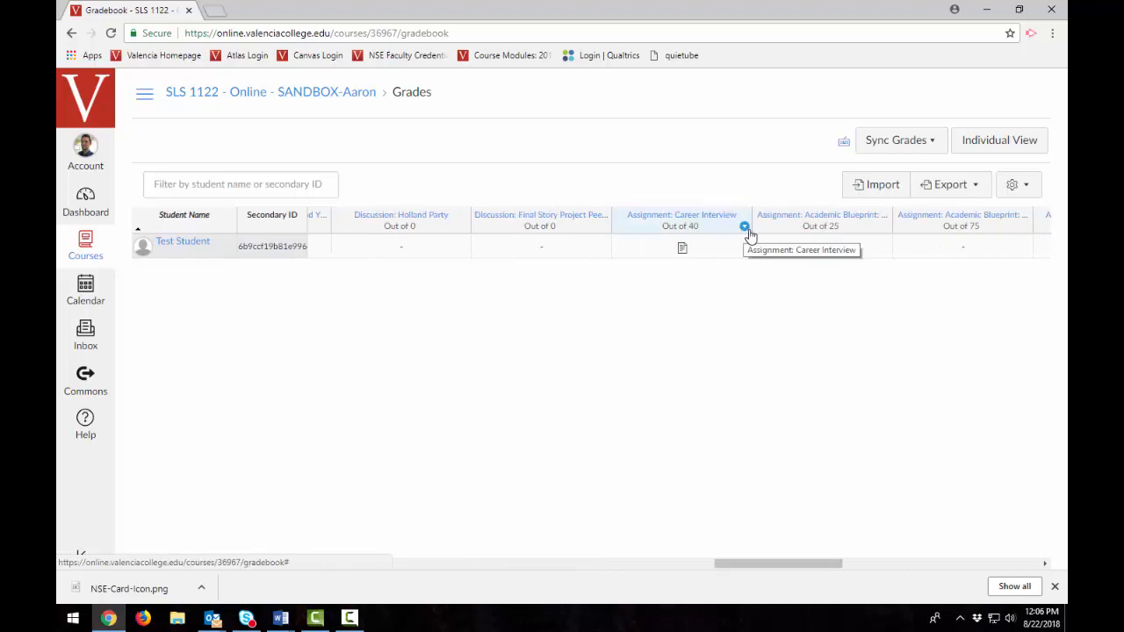
click(745, 228)
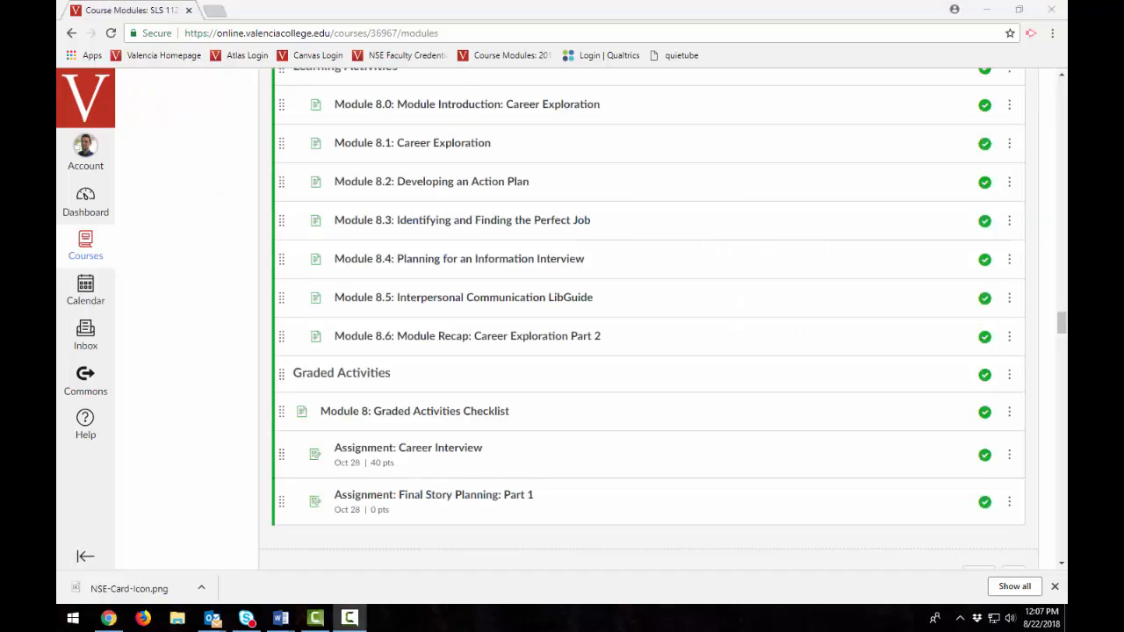
- Open the Career Interview assignment from Module 8 and check the student list in SpeedGrader
click(441, 453)
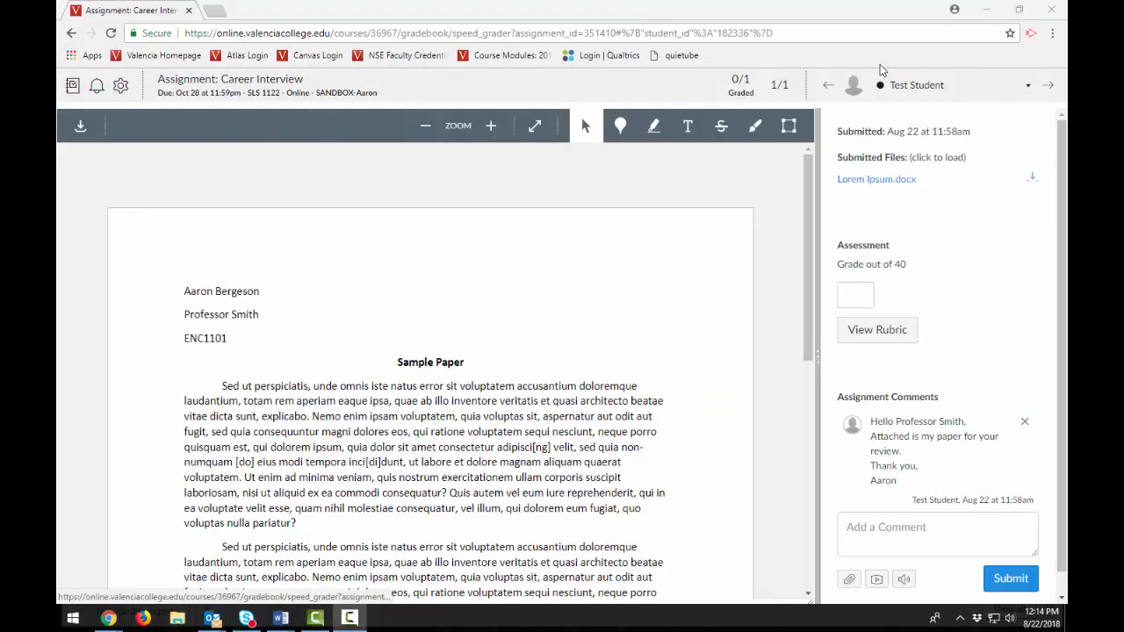
click(1028, 90)
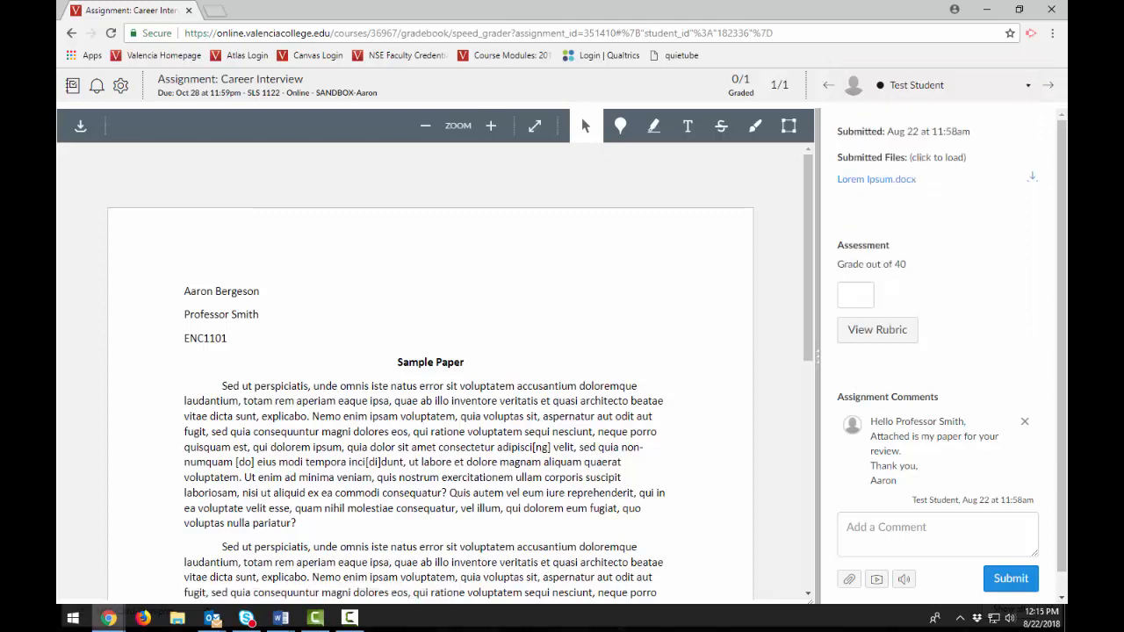
- Show the grading rubric for the test student's submission and widen the grading pane to fit it
click(883, 332)
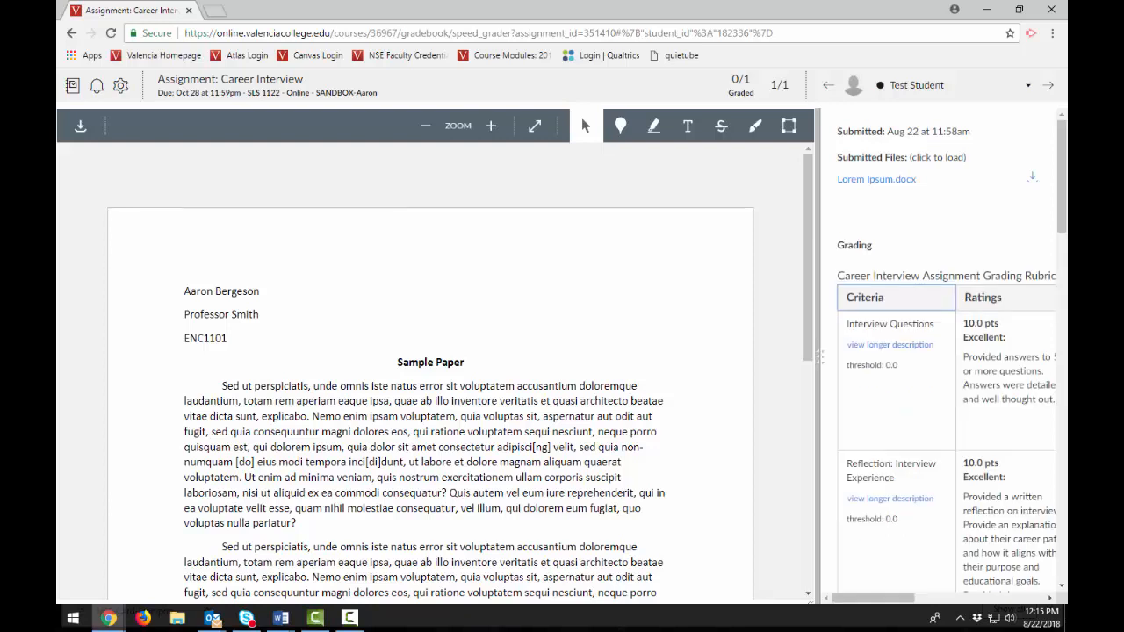
scroll(872, 551, down, 5)
scroll(872, 551, up, 5)
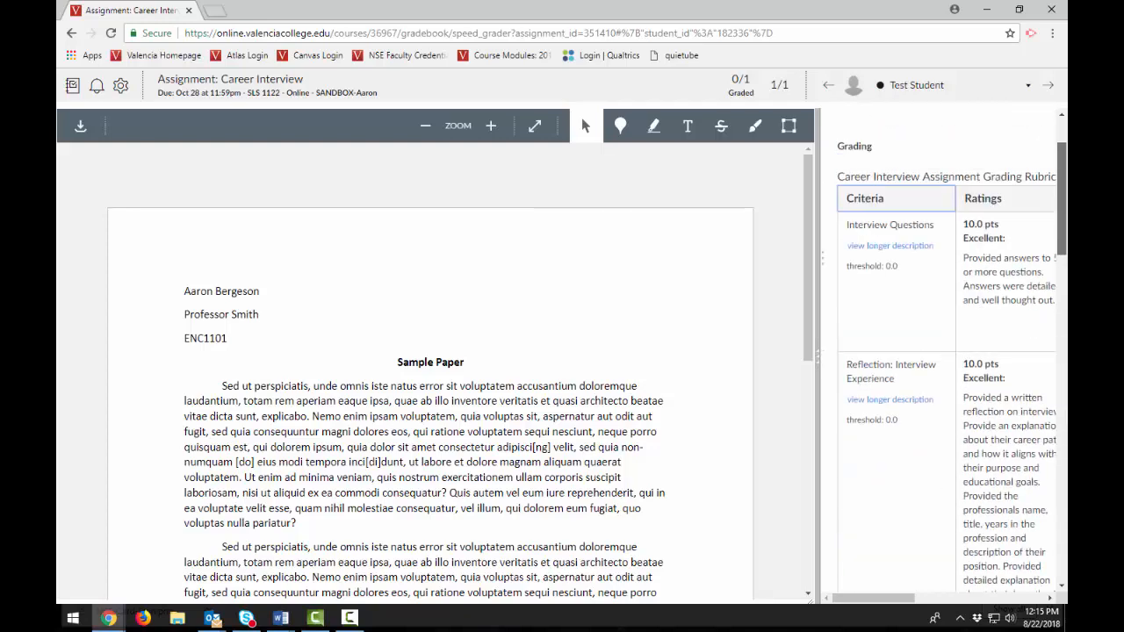
mouse_move(869, 598)
mouse_down()
mouse_move(967, 599)
mouse_move(863, 600)
mouse_up()
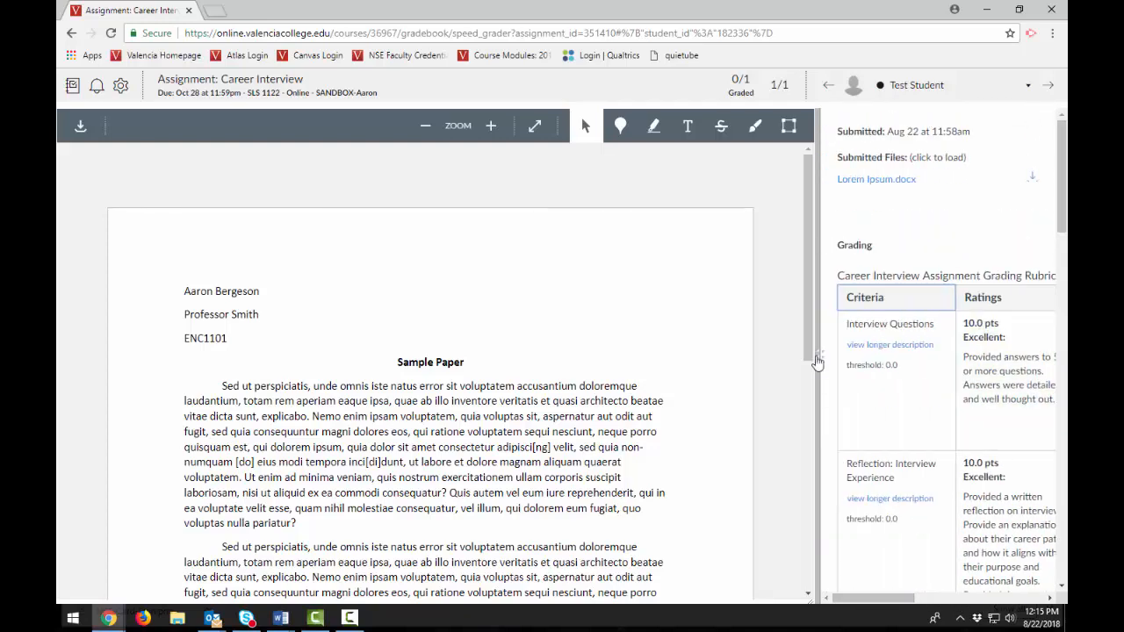
drag(817, 361, 608, 377)
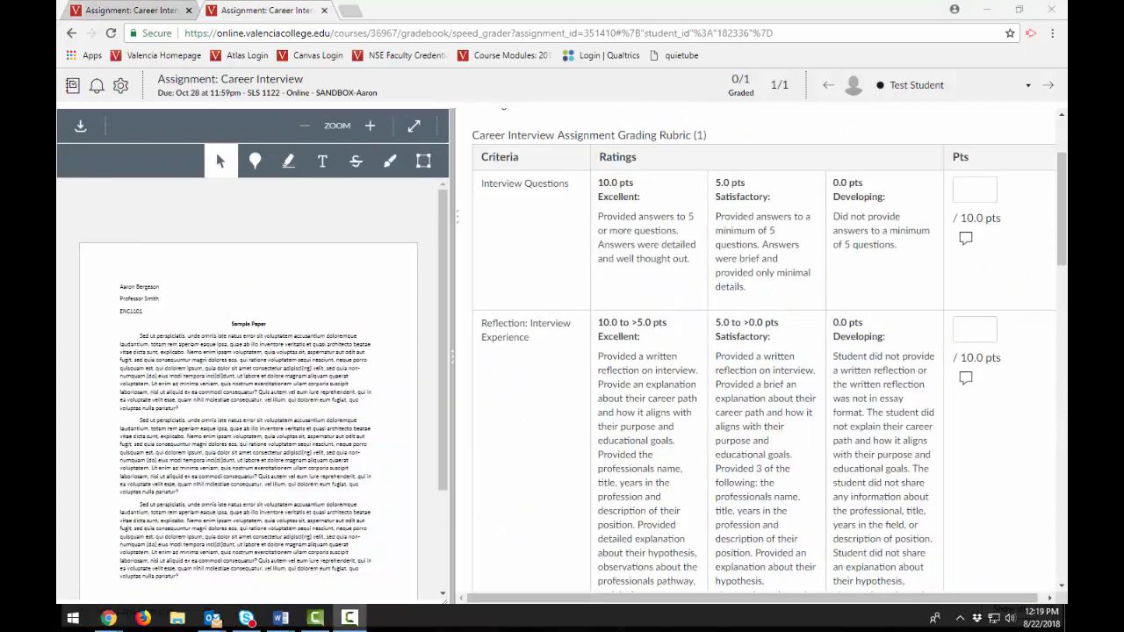
- Rate Interview Questions as Excellent and Reflection: Interview Experience as Satisfactory, overriding the latter's points with 3
click(652, 239)
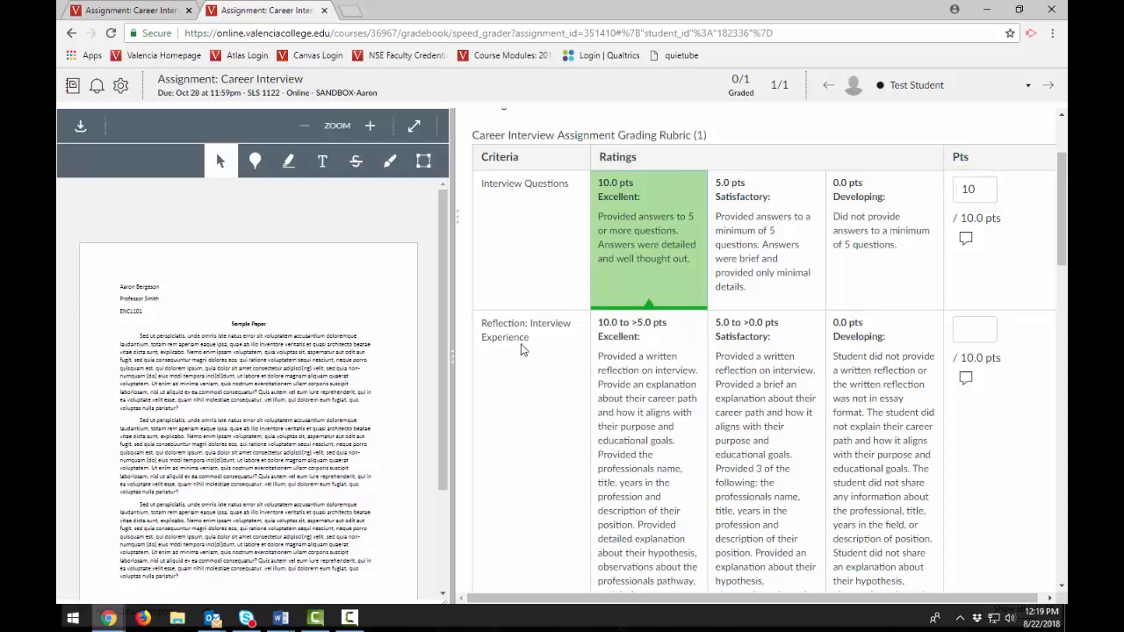
click(755, 369)
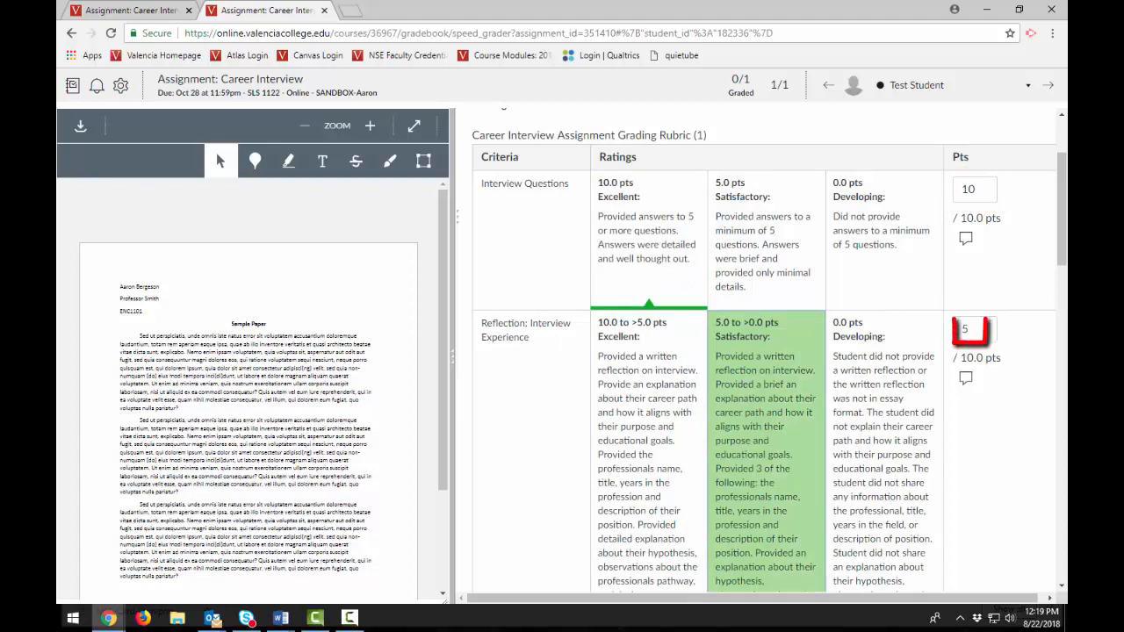
click(977, 332)
drag(976, 332, 944, 333)
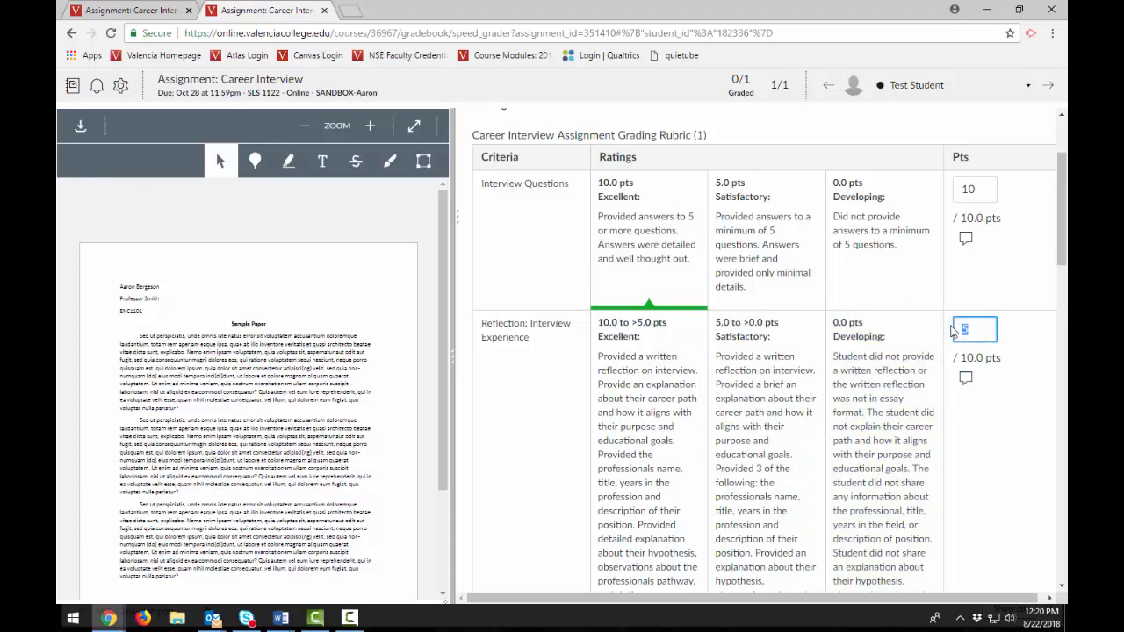
text(3)
click(1012, 415)
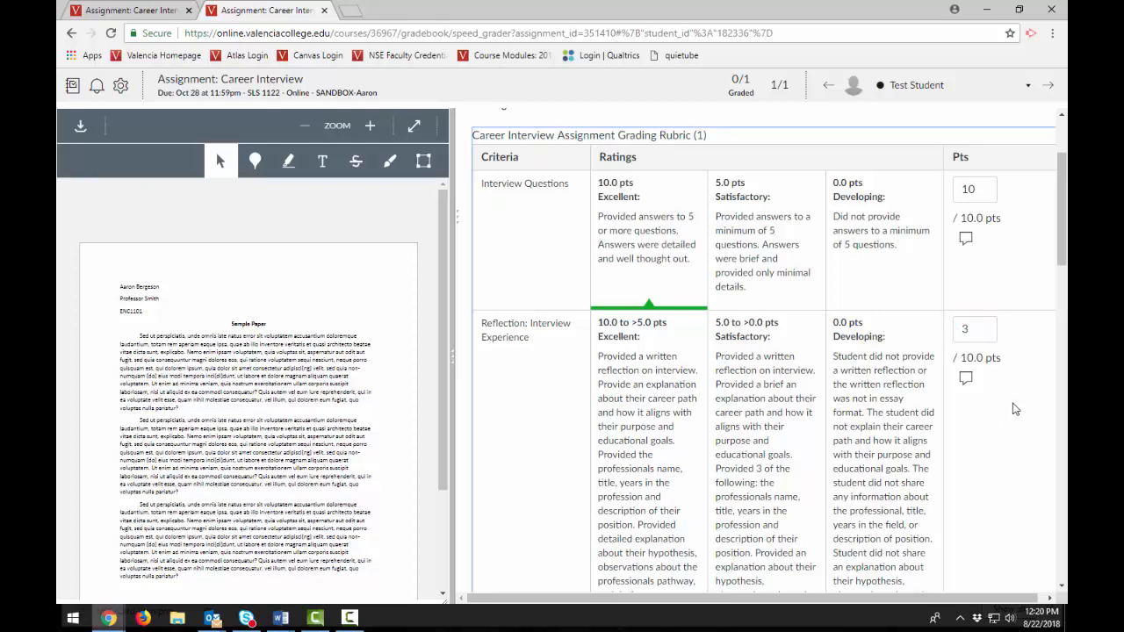
- Award 11 points for the Reflection: Interpersonal Communication - Self-Awareness criterion and check the rubric's total points
scroll(1014, 410, down, 4)
click(977, 341)
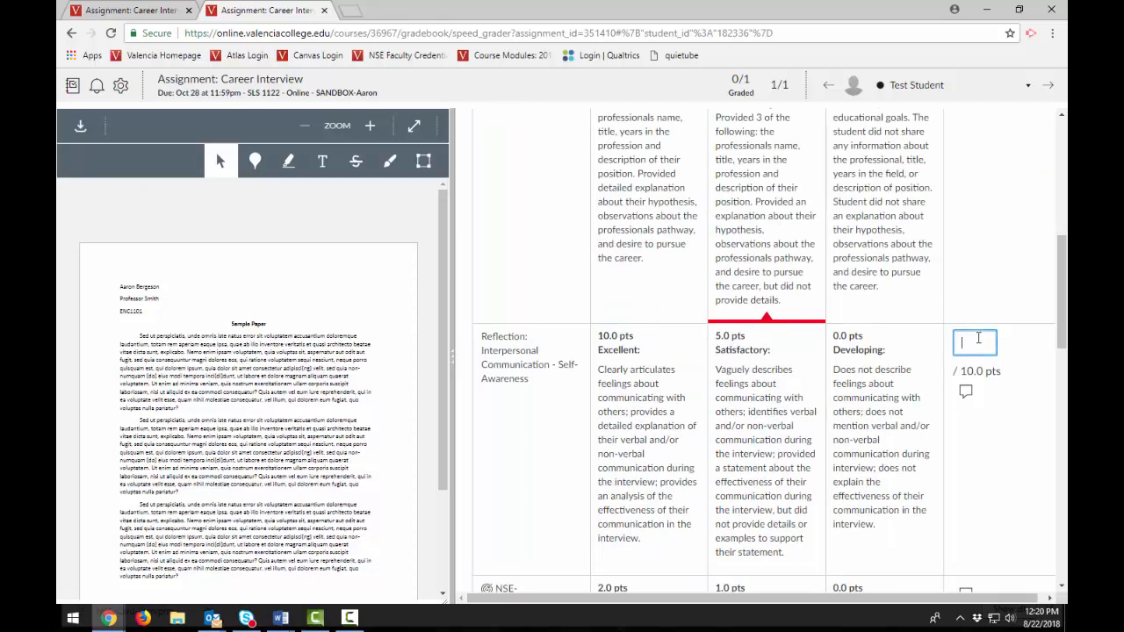
text(11)
click(990, 460)
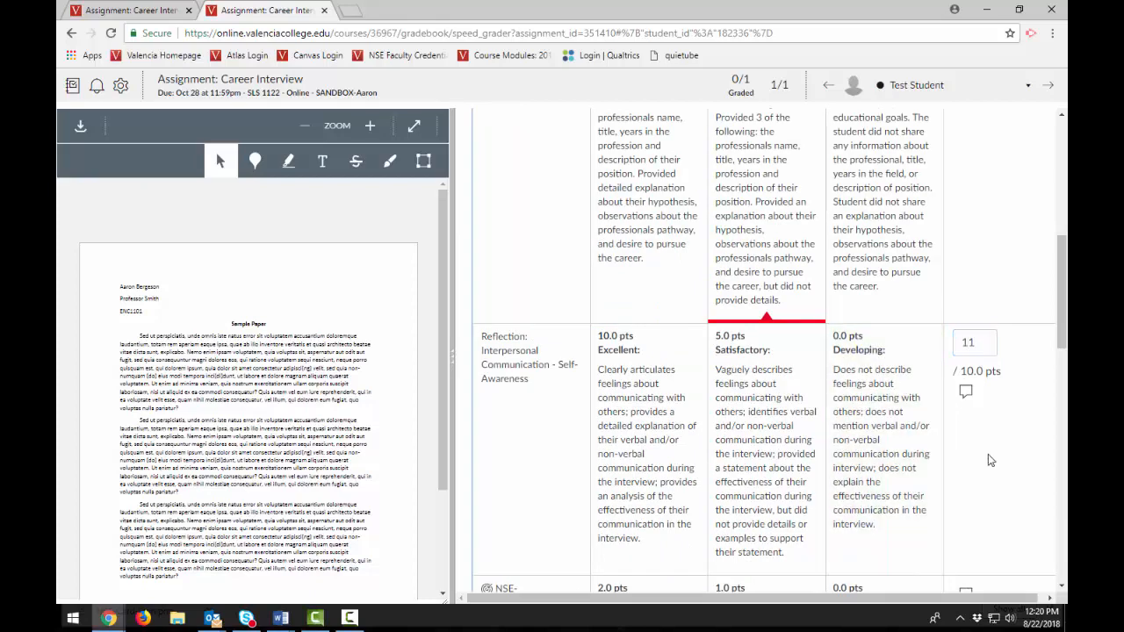
scroll(1027, 436, down, 10)
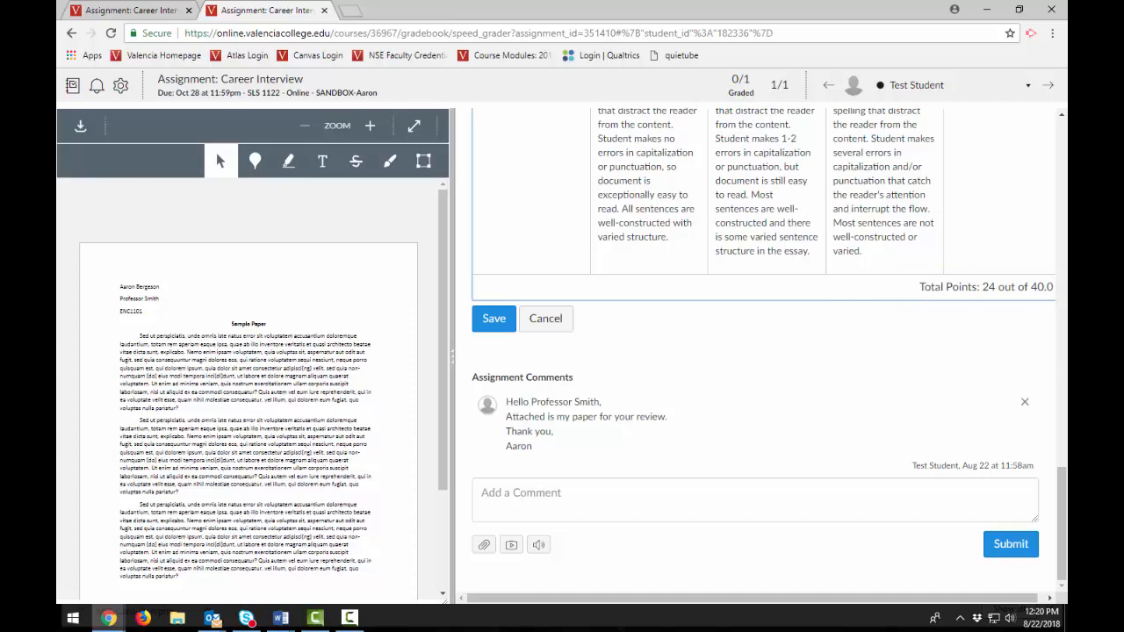
- Rate the NSE-SelfAwareness-IP-V1 outcome as Excellent in the Career Interview rubric
scroll(769, 351, up, 10)
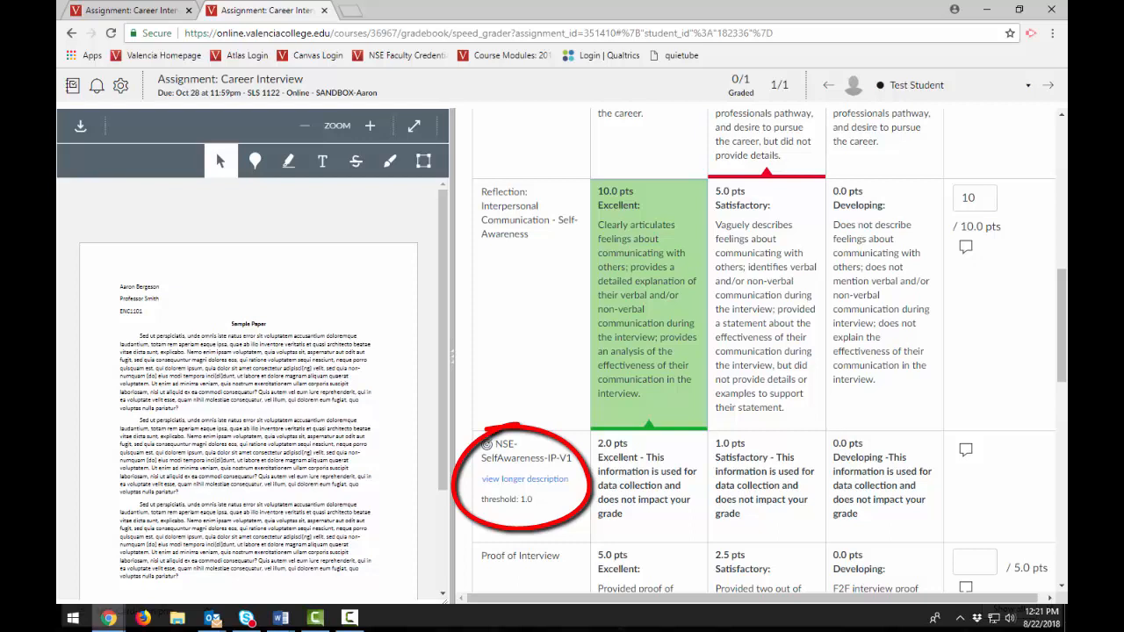
click(648, 486)
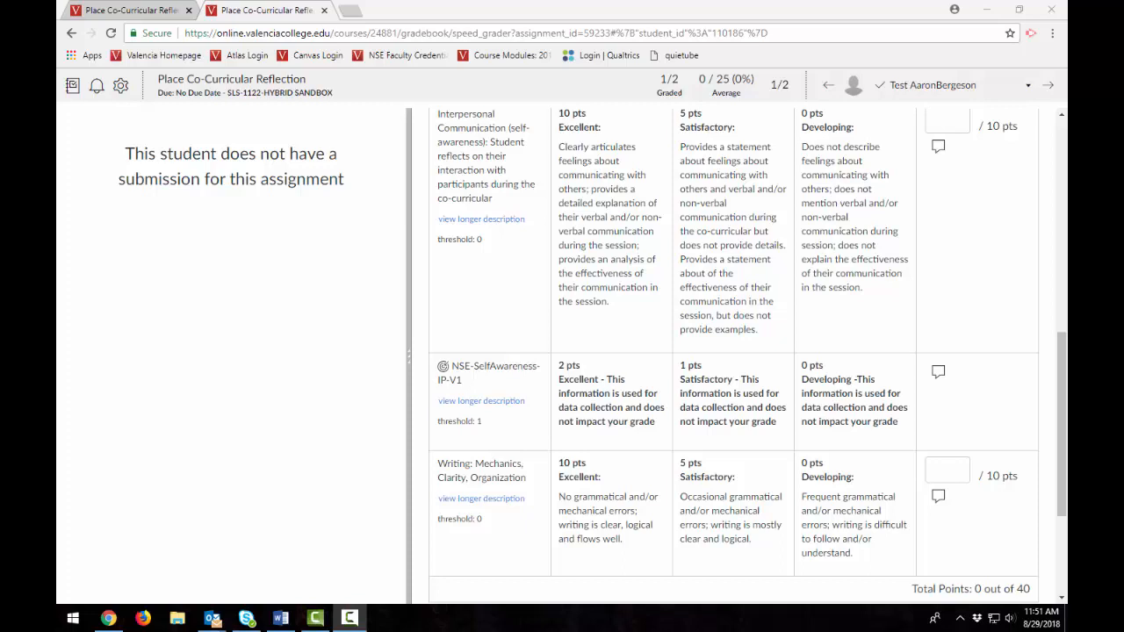
- In the Place Co-Curricular Reflection rubric, rate both Interpersonal Communication (self-awareness) and the NSE-SelfAwareness-IP-V1 outcome as Excellent
click(632, 224)
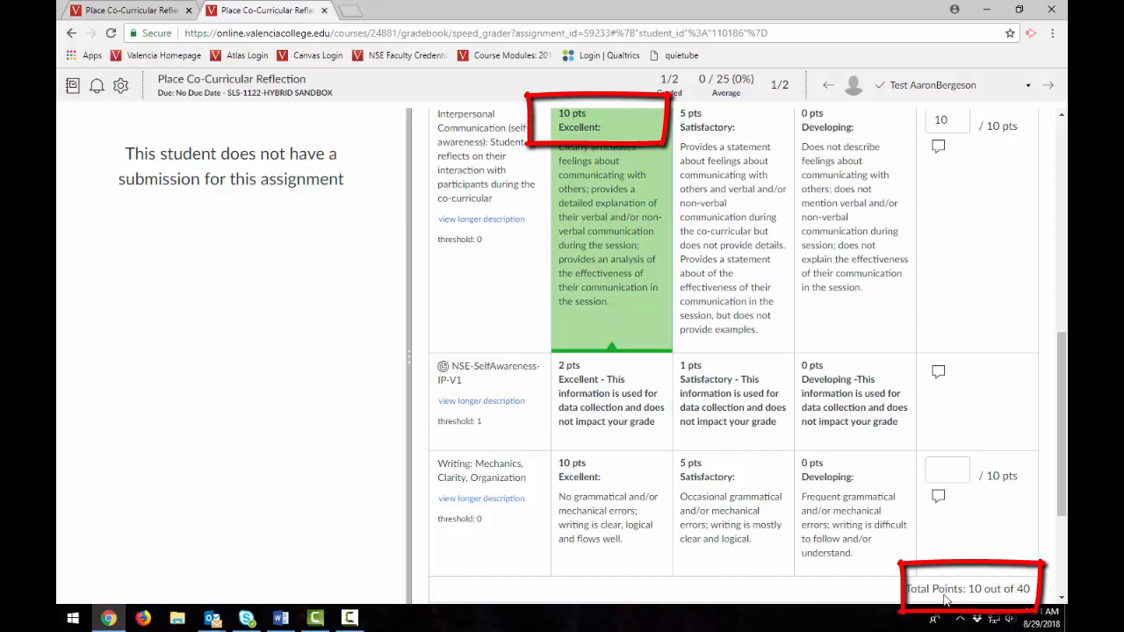
click(613, 408)
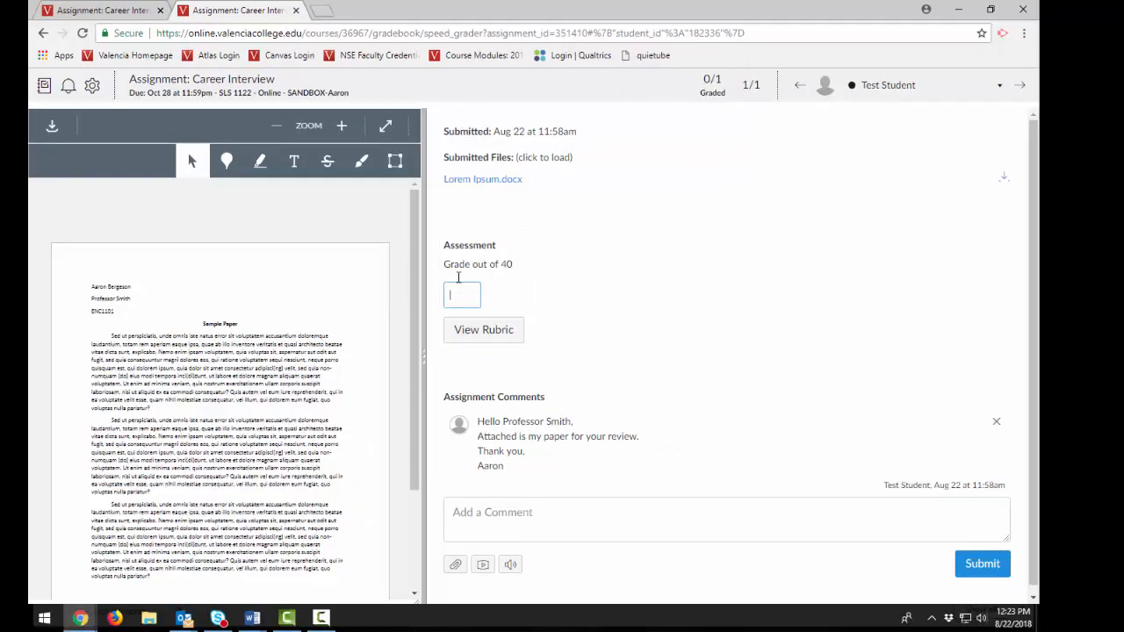
- Enter 35 out of 40 as the overall grade for the test student's Career Interview submission
text(35)
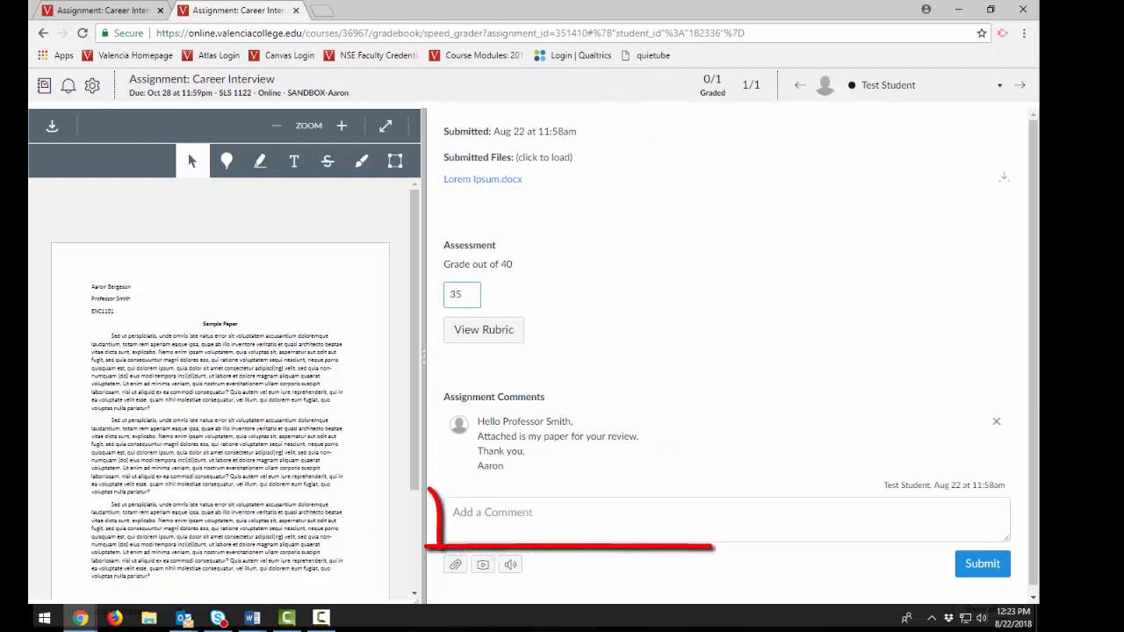